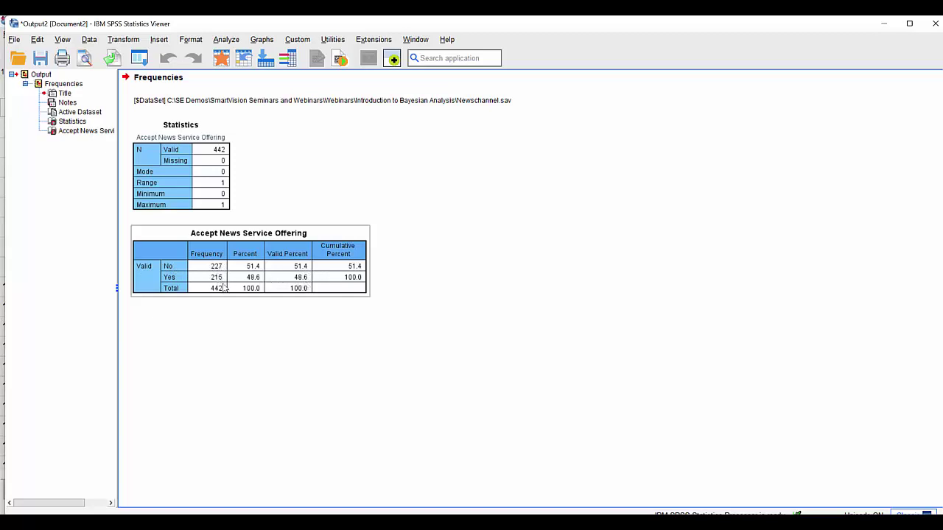
Step: Deselect the frequency table and switch to the Newschannel.sav Data Editor
click(543, 287)
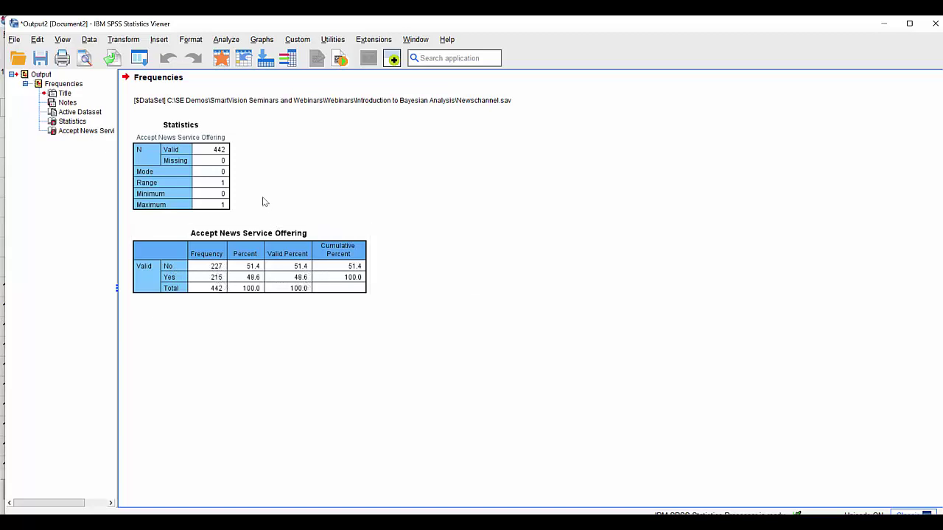
click(221, 59)
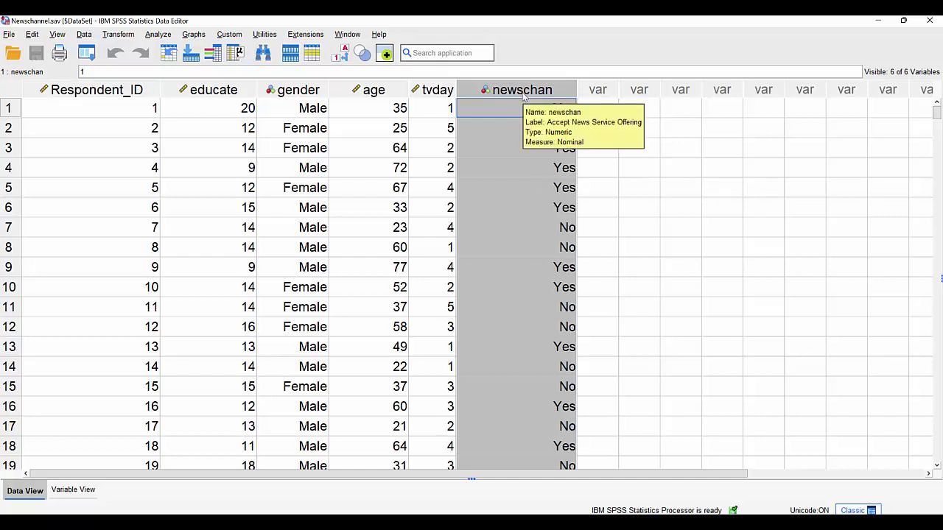
mouse_move(233, 95)
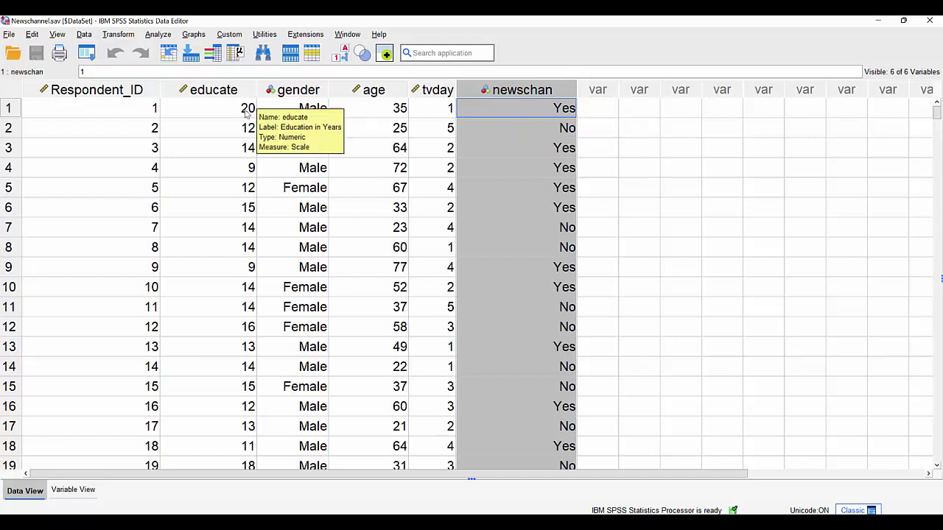
double_click(502, 112)
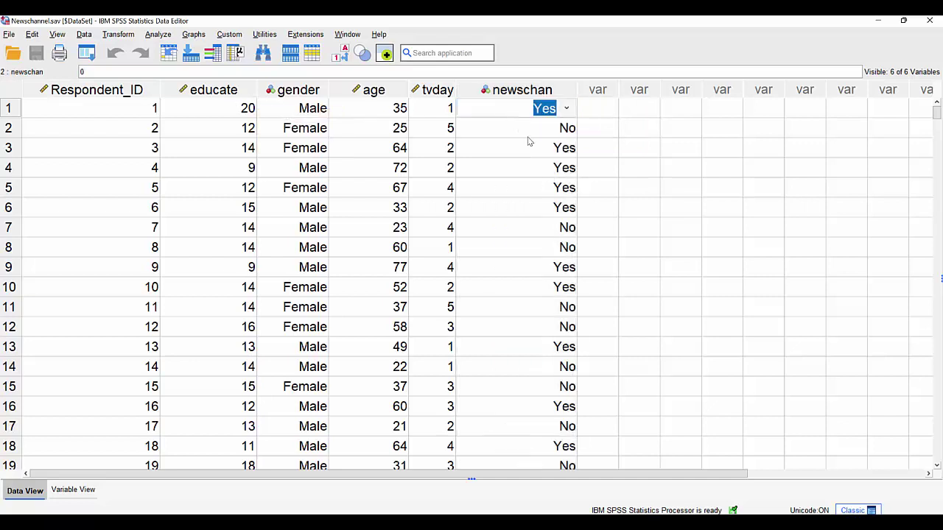
click(539, 123)
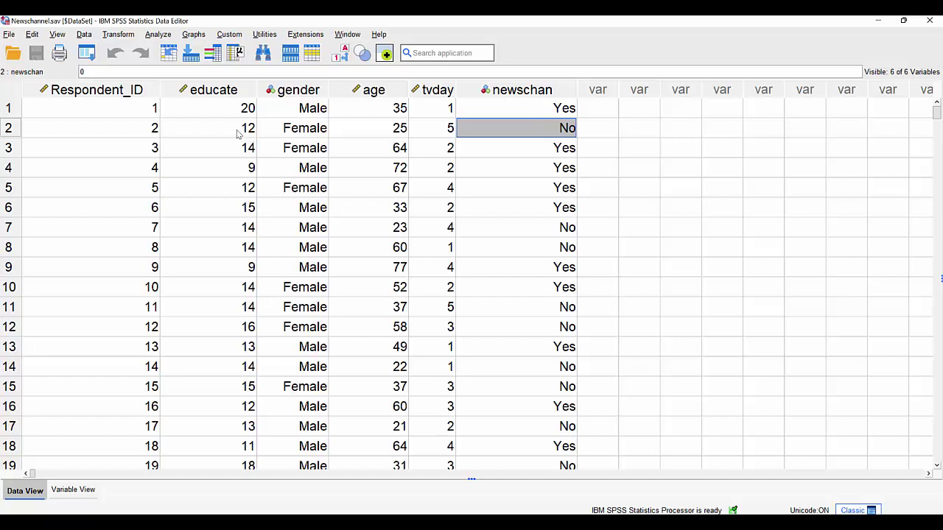
click(522, 114)
click(529, 131)
Step: Start the Independent Samples Normal procedure from Analyze > Bayesian Statistics
click(161, 35)
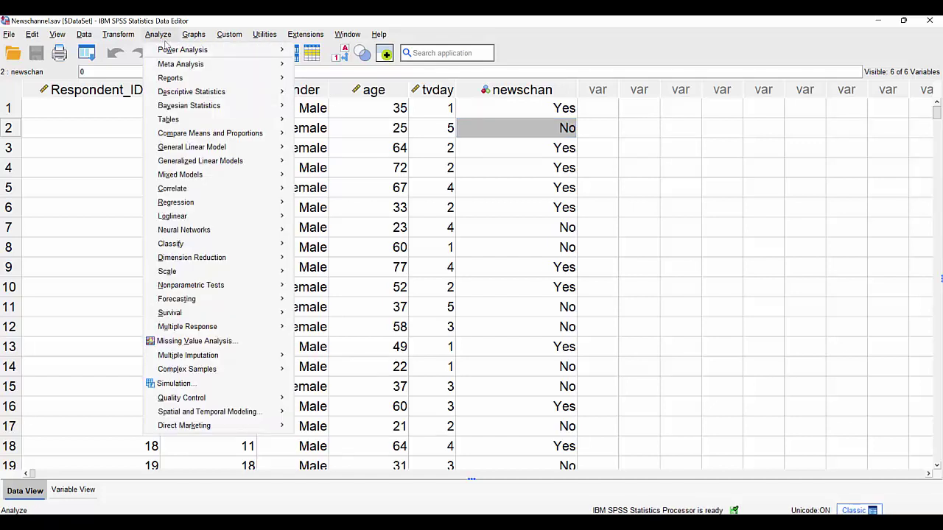
mouse_move(203, 137)
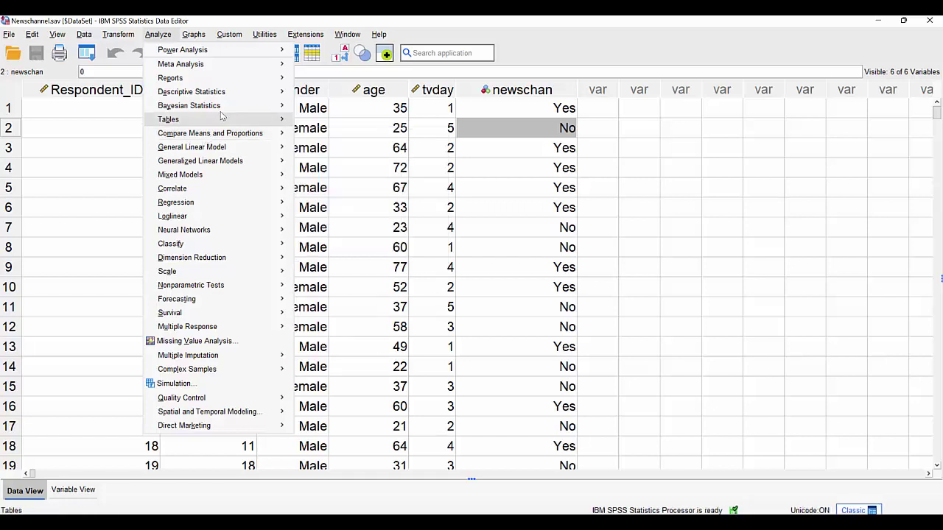
mouse_move(221, 105)
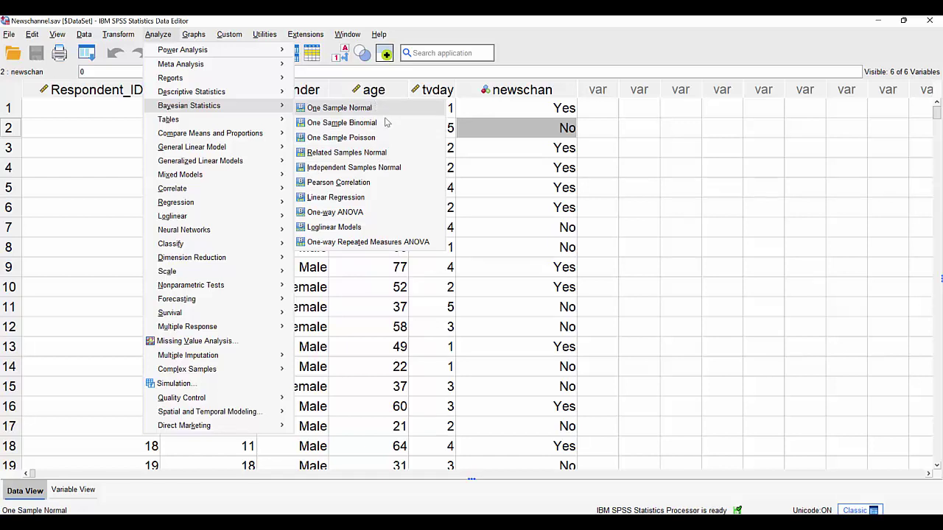
click(405, 169)
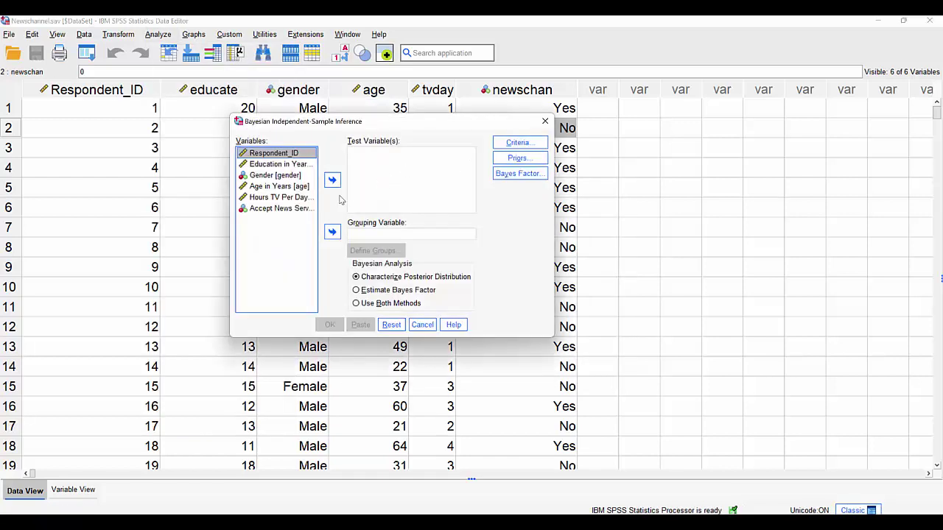
Step: Make Education in Years the test variable and newschan the grouping variable
drag(322, 133, 329, 104)
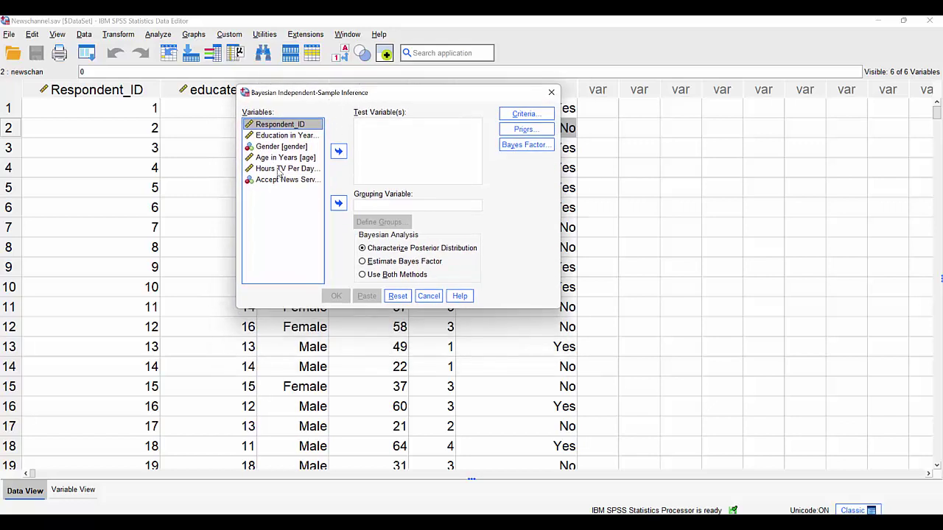
click(281, 137)
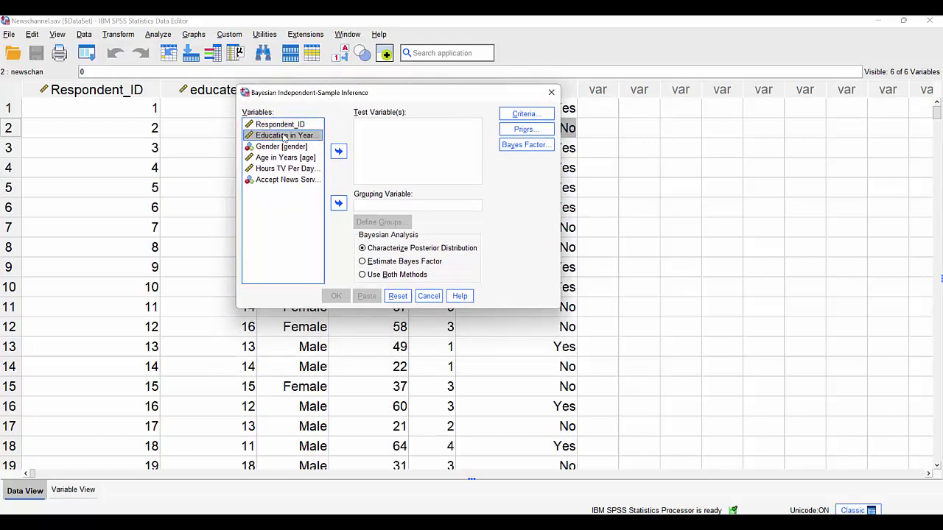
click(339, 151)
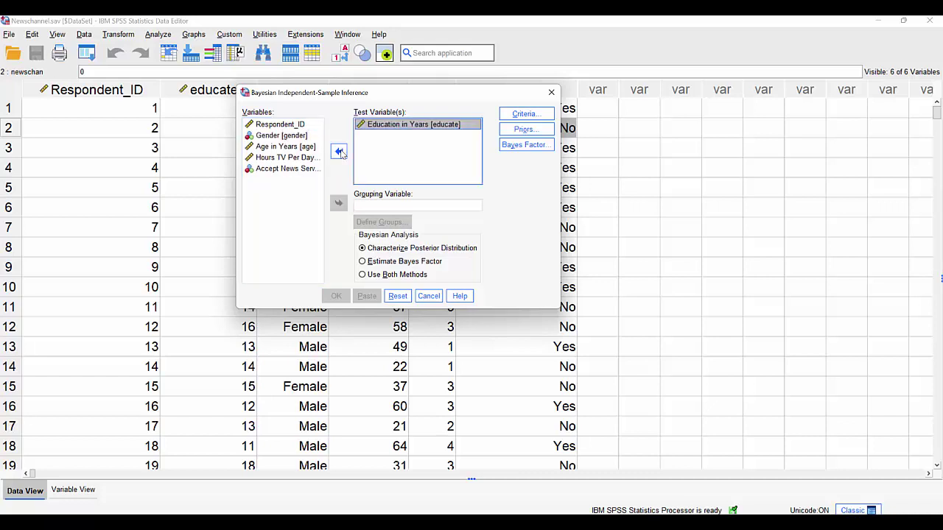
click(277, 170)
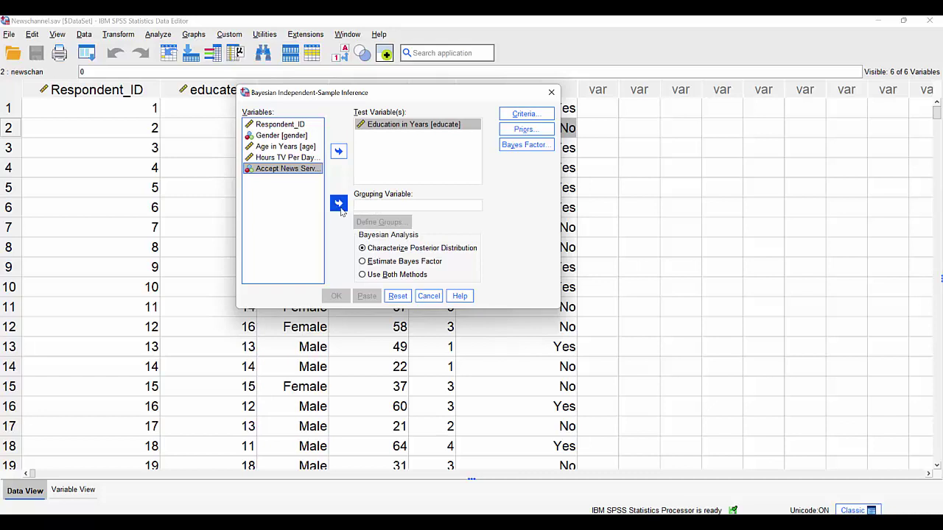
click(339, 204)
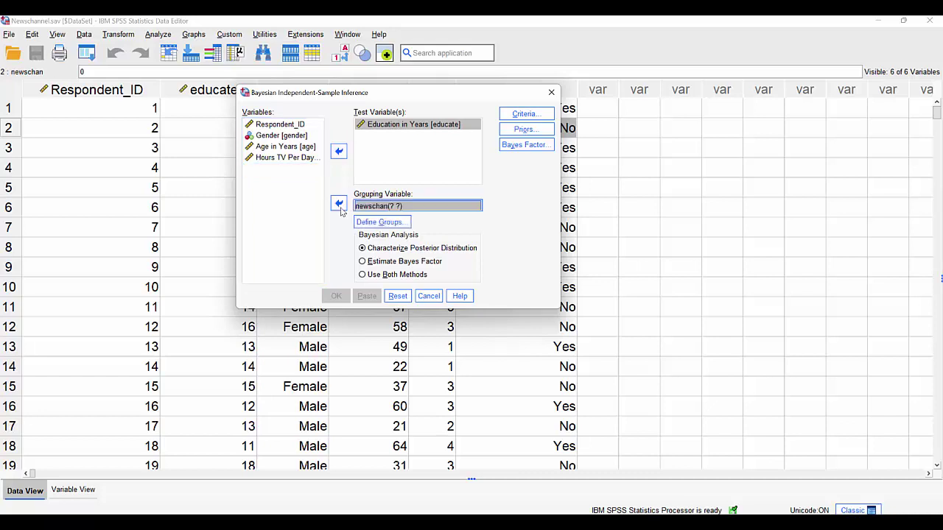
Step: Check newschan's No/Yes codes, then define its groups as 0 and 1
click(384, 222)
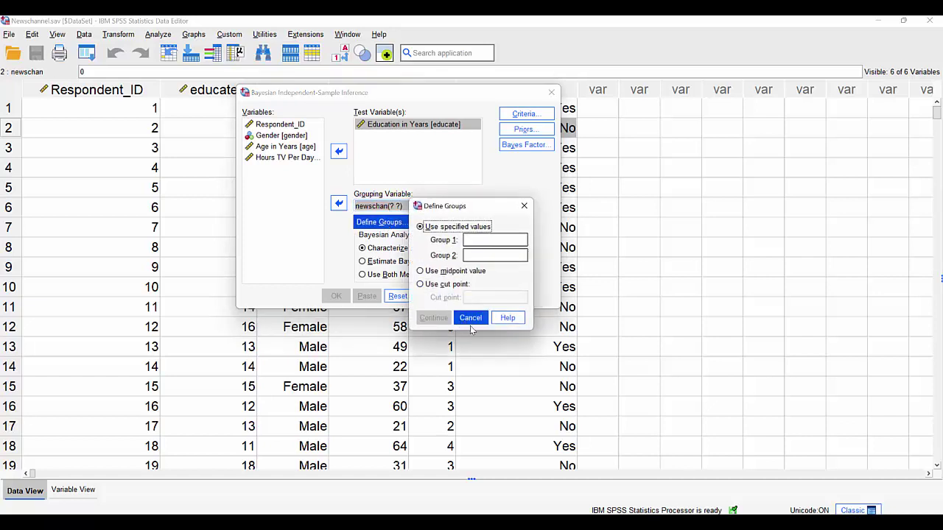
click(471, 319)
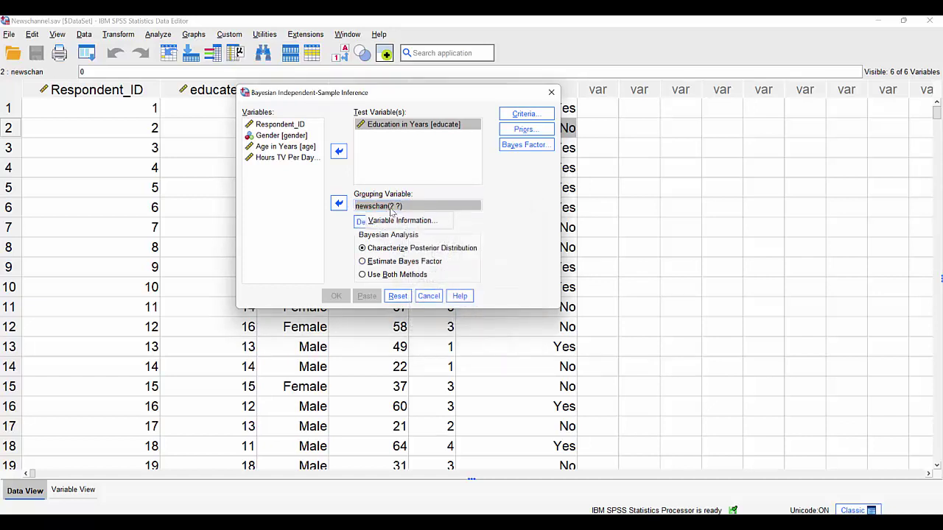
click(398, 220)
click(582, 275)
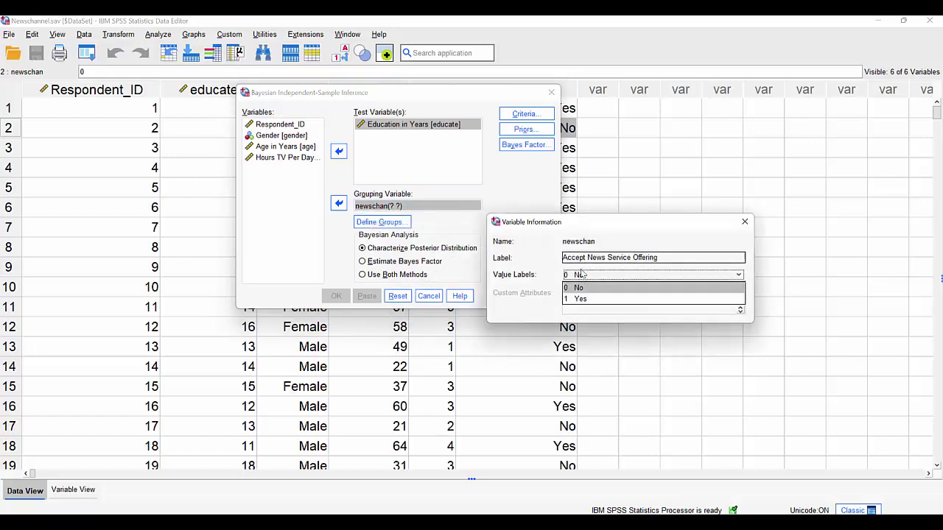
click(743, 221)
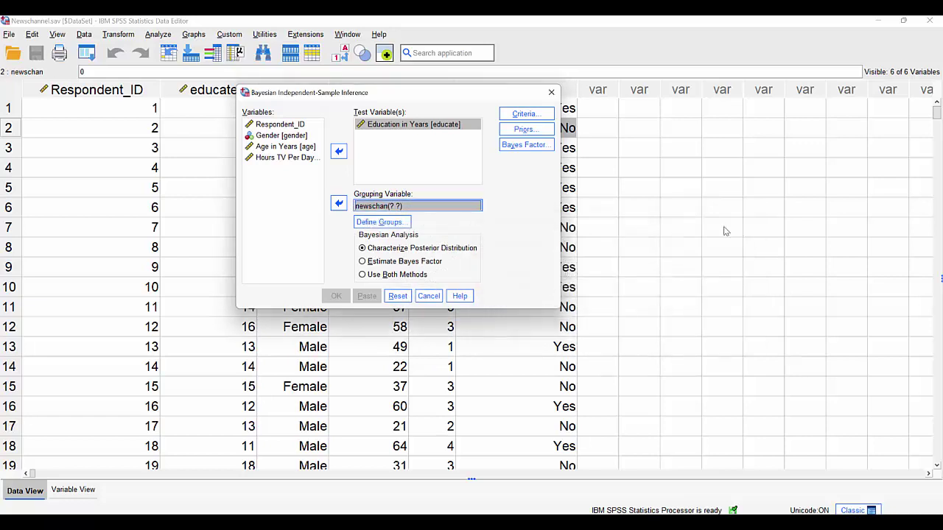
click(382, 222)
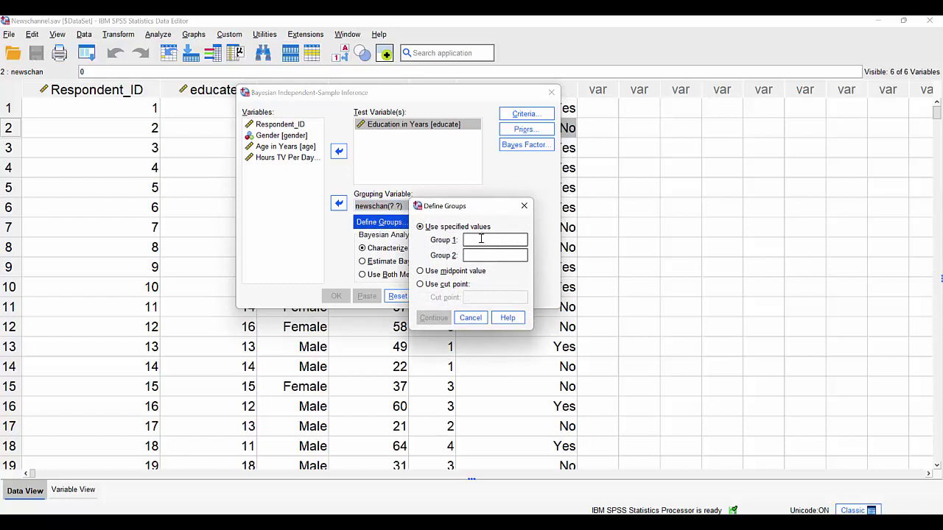
click(480, 238)
text(0)
click(477, 256)
text(1)
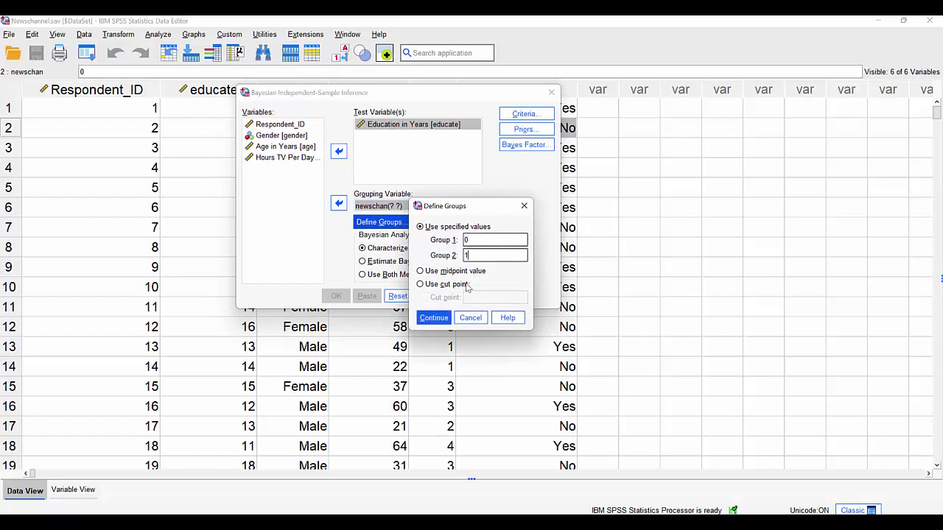
click(433, 317)
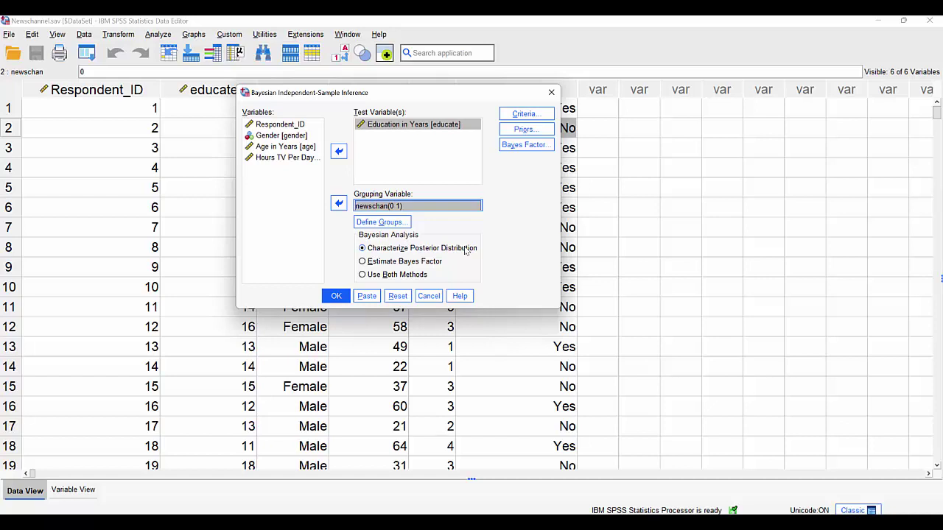
Step: Set the Bayesian analysis to Use Both Methods, covering posterior and Bayes factor
click(380, 262)
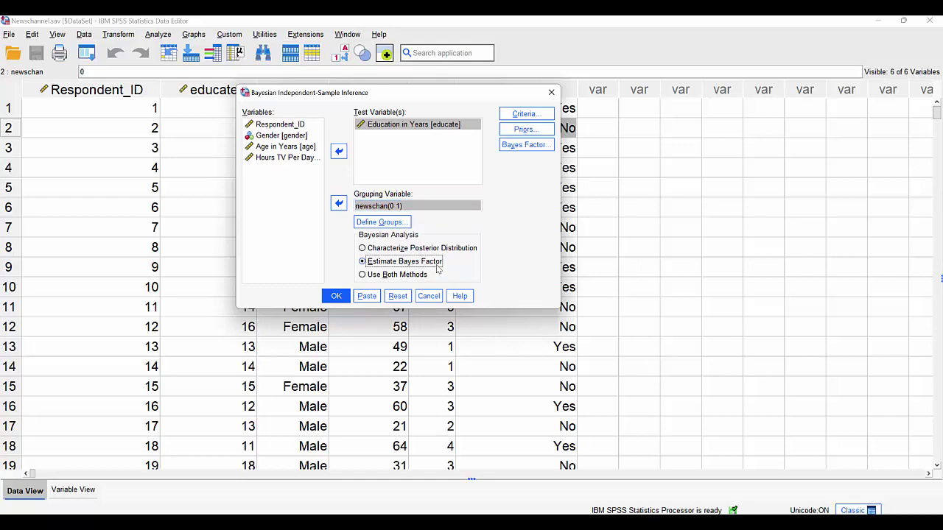
click(383, 275)
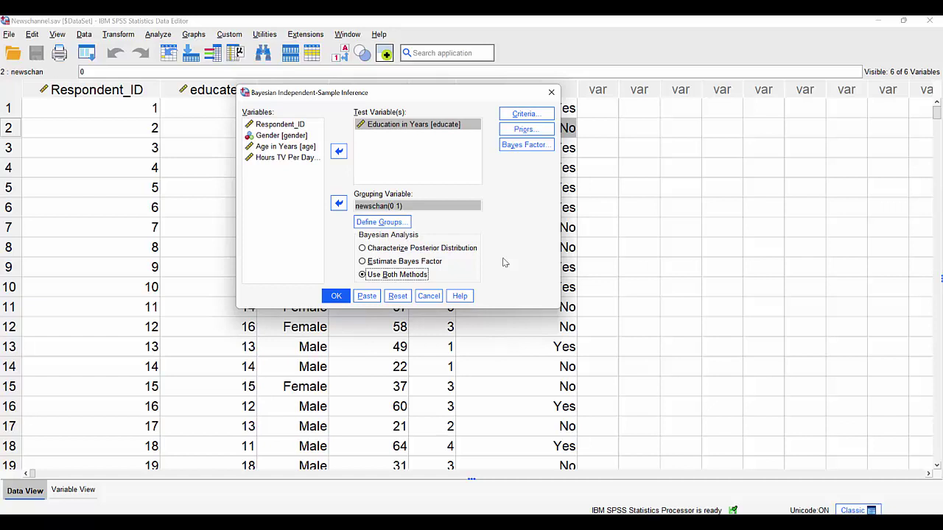
click(528, 130)
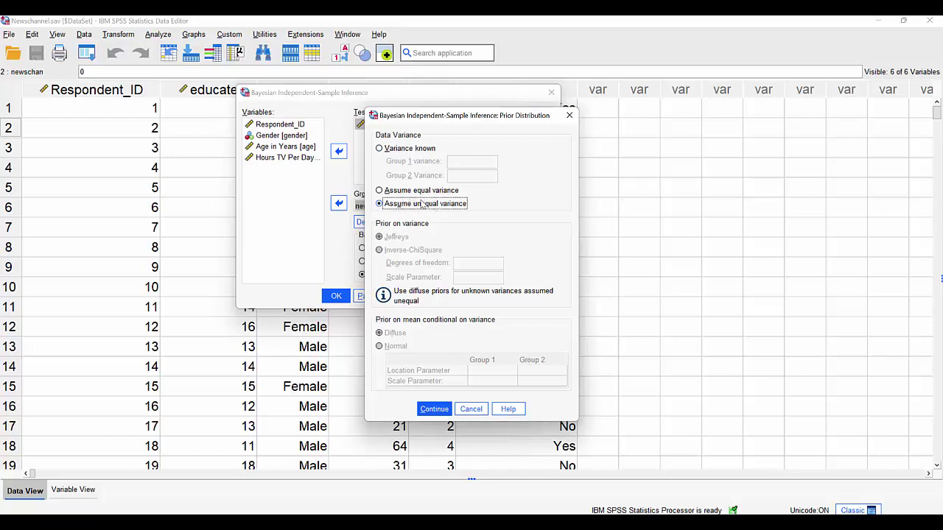
click(471, 410)
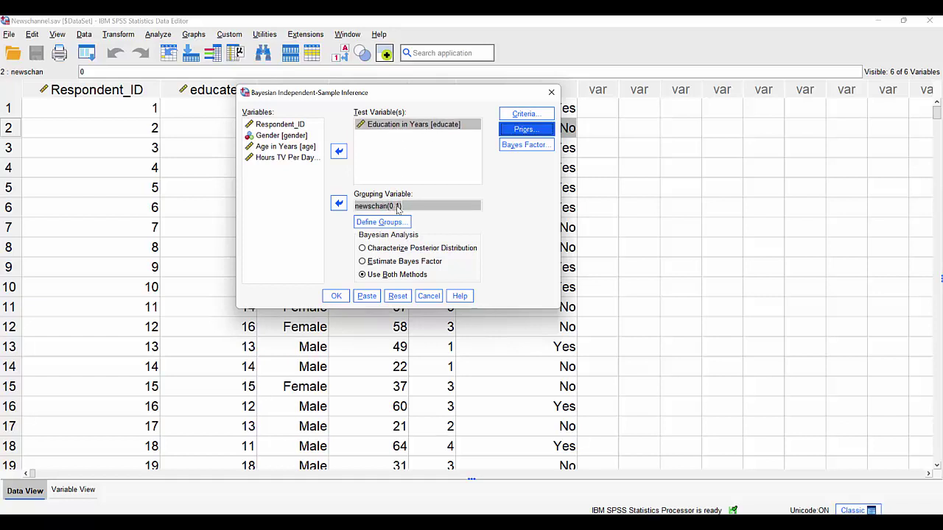
click(388, 125)
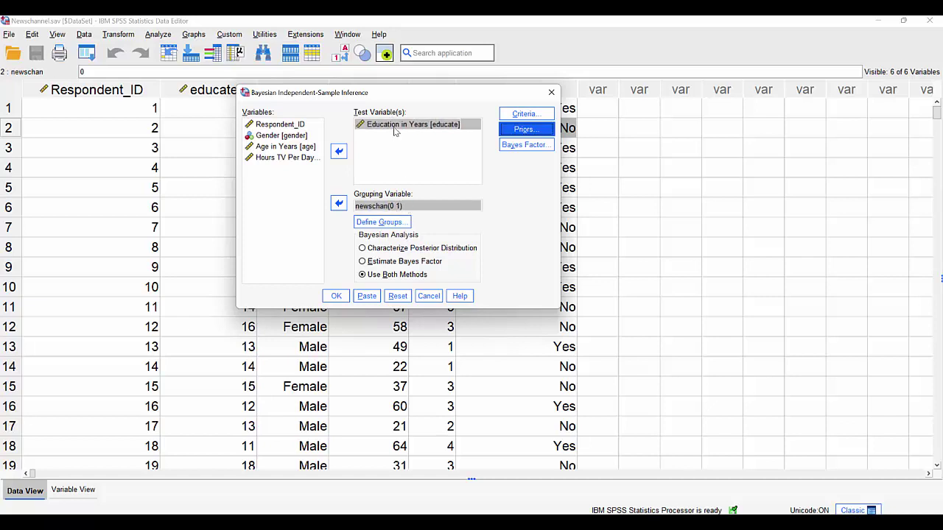
click(337, 296)
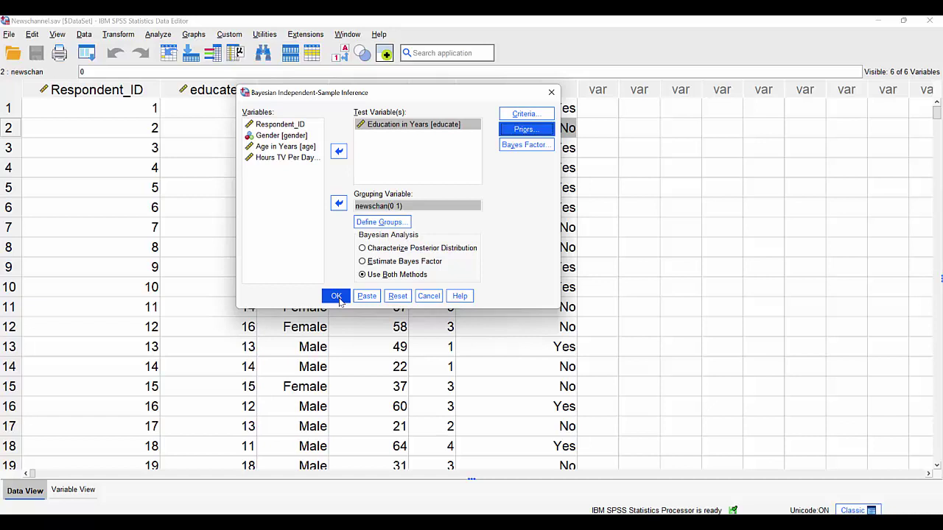
Step: Run the test and review the Bayes Factor (5.172) and Posterior Distribution tables
click(336, 297)
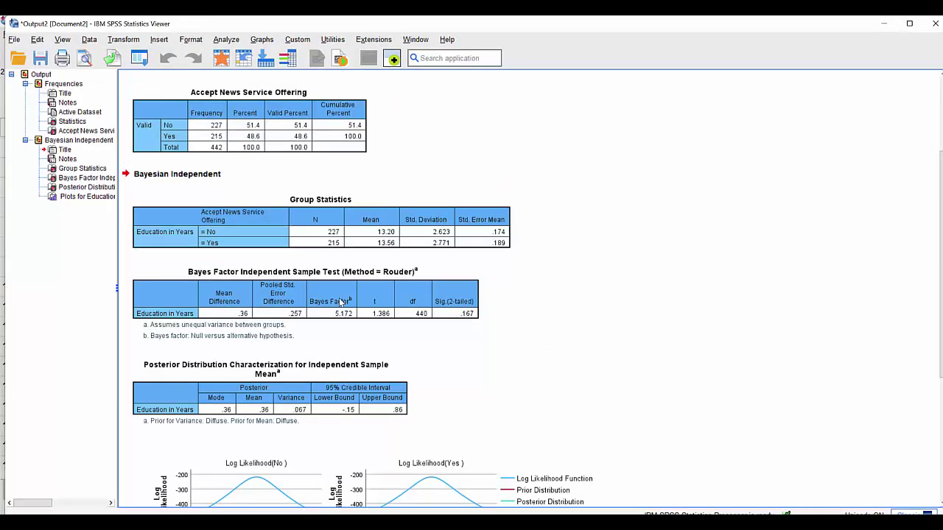
click(341, 302)
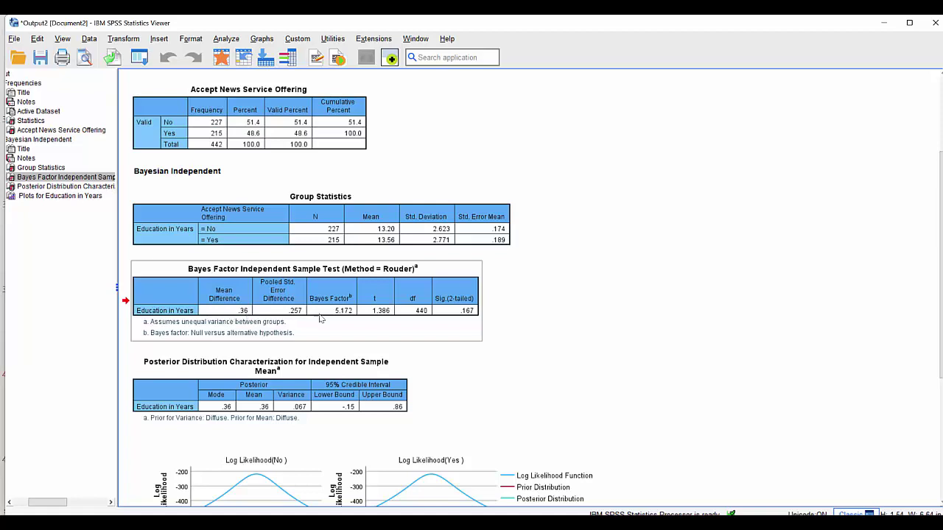
click(352, 302)
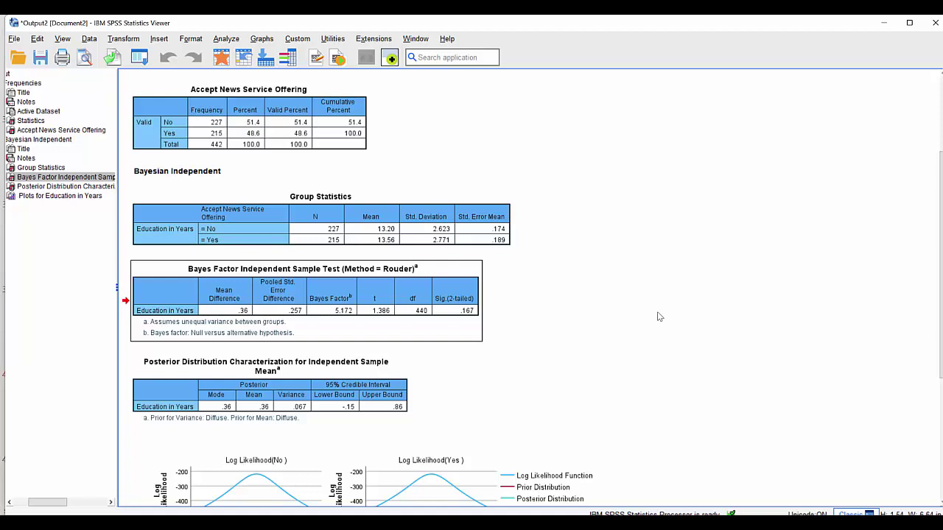
click(332, 386)
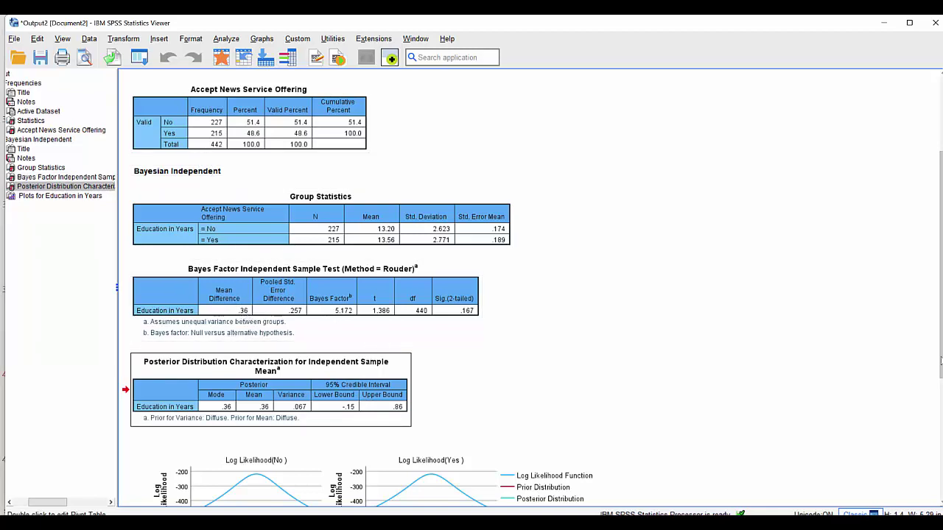
drag(939, 356, 934, 390)
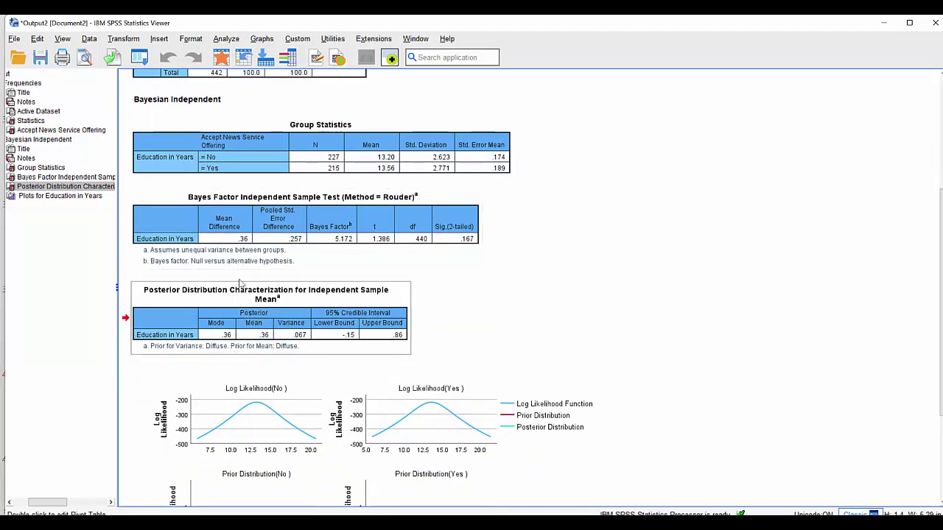
click(225, 341)
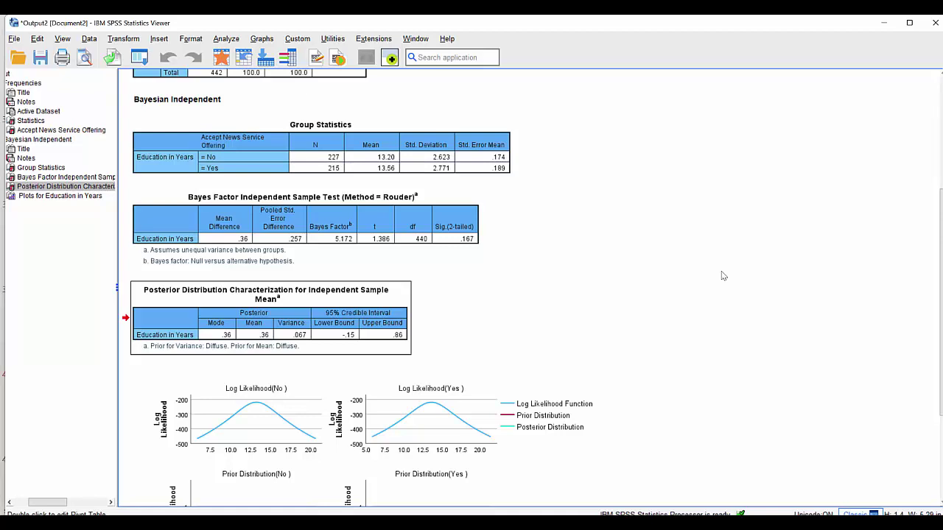
scroll(721, 276, down, 3)
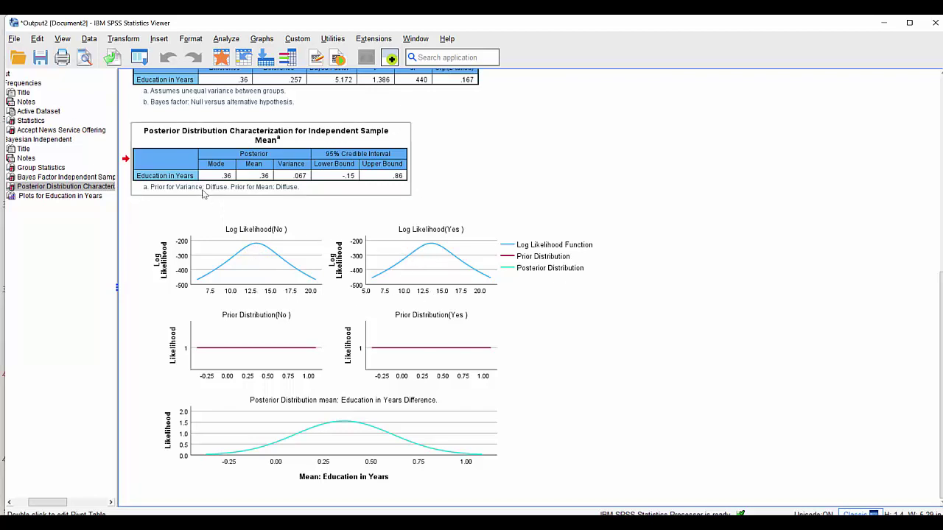
scroll(331, 188, up, 5)
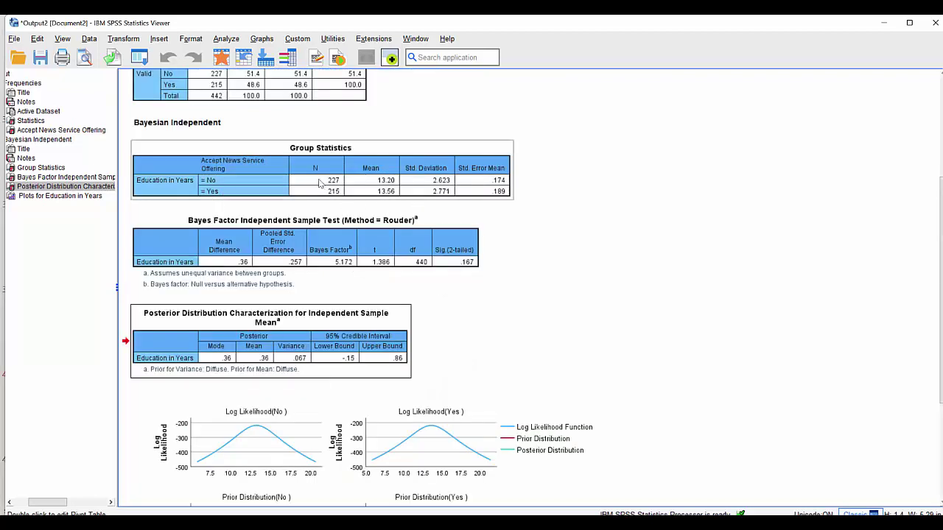
scroll(320, 183, up, 5)
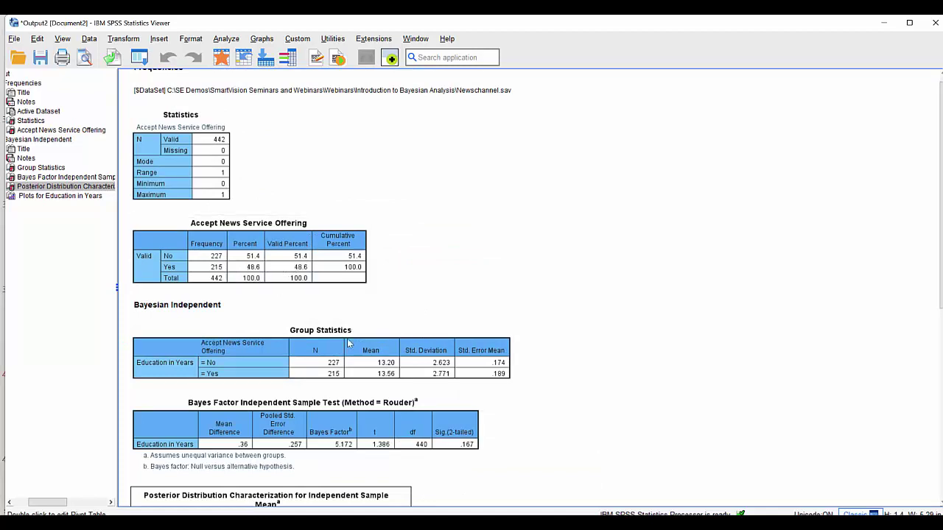
scroll(538, 351, down, 10)
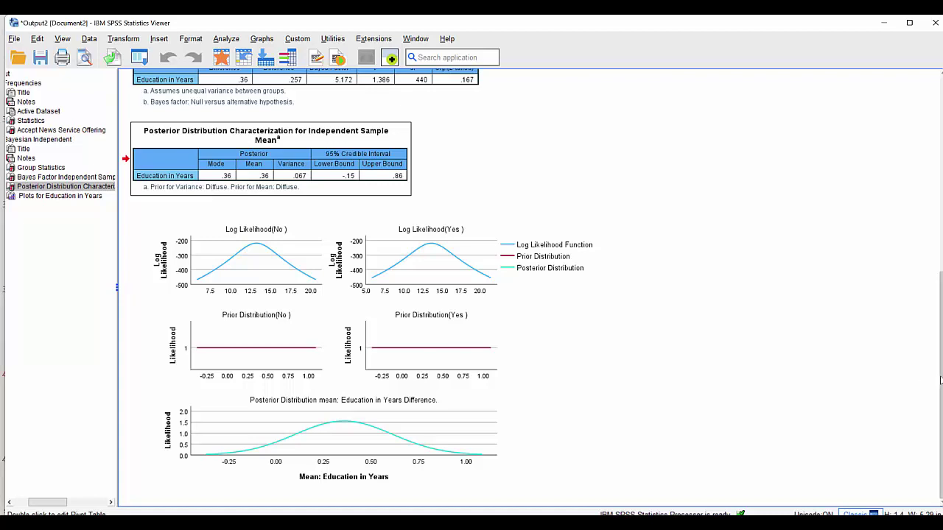
Step: Scroll the output to the posterior curve for the education mean difference
drag(940, 380, 941, 304)
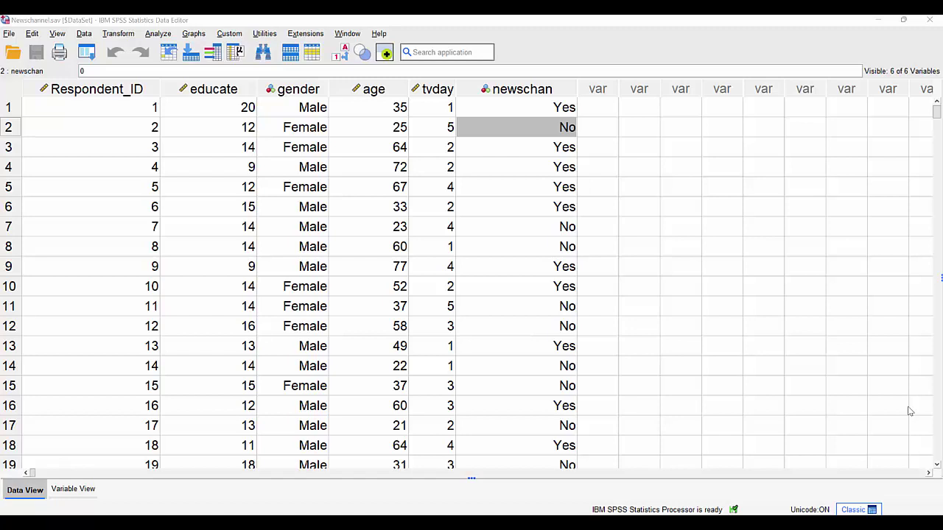
Step: Rerun the recalled Bayesian test with Age in Years replacing Education in Years
click(93, 62)
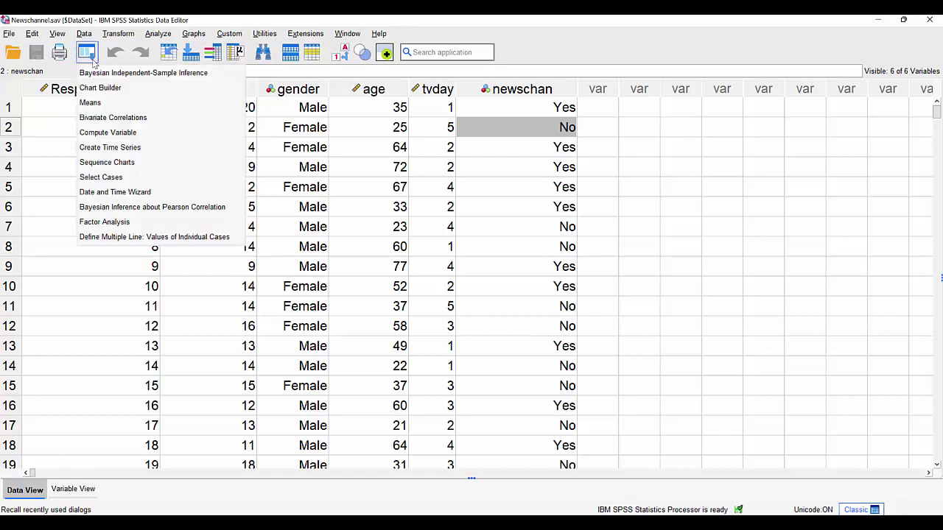
click(110, 72)
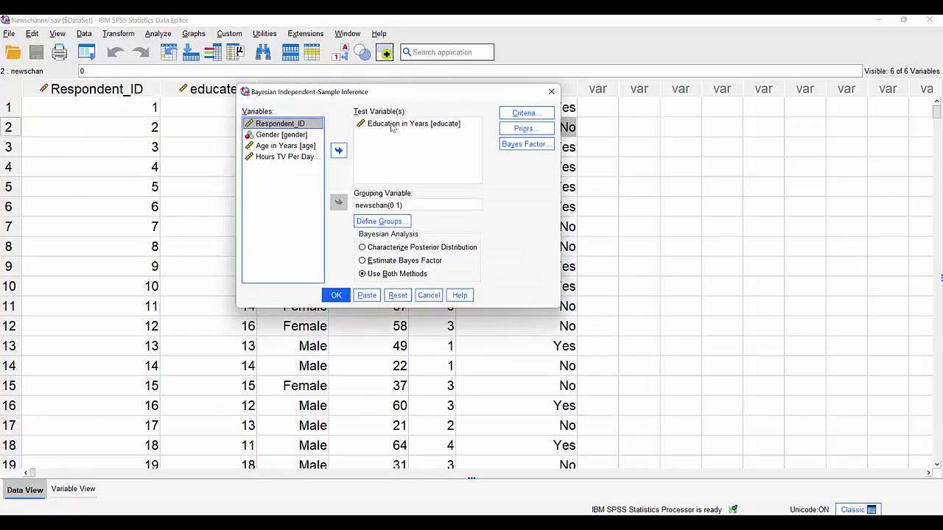
click(392, 124)
click(339, 151)
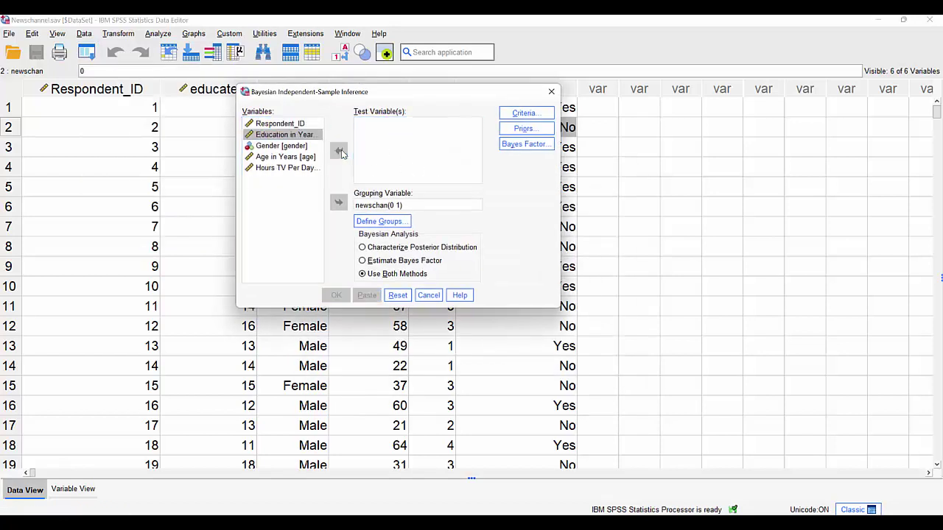
click(286, 157)
click(340, 151)
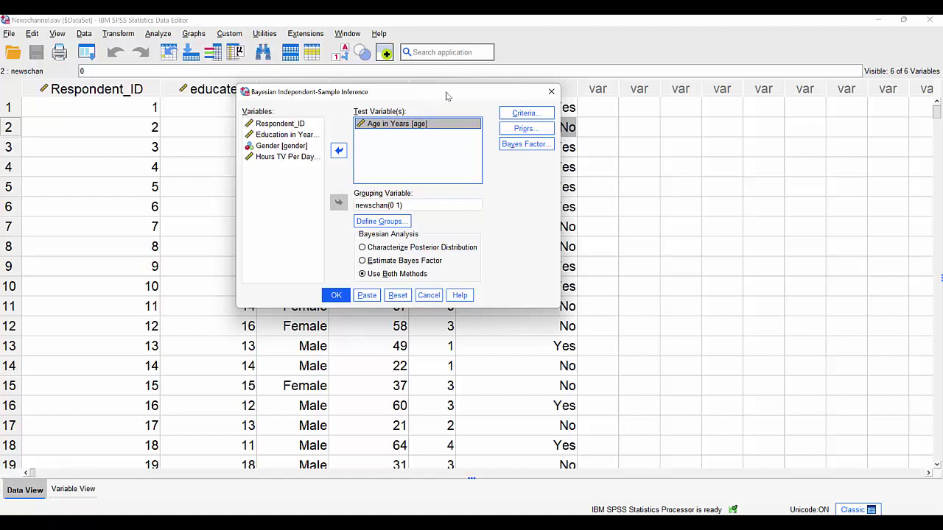
drag(446, 93, 564, 94)
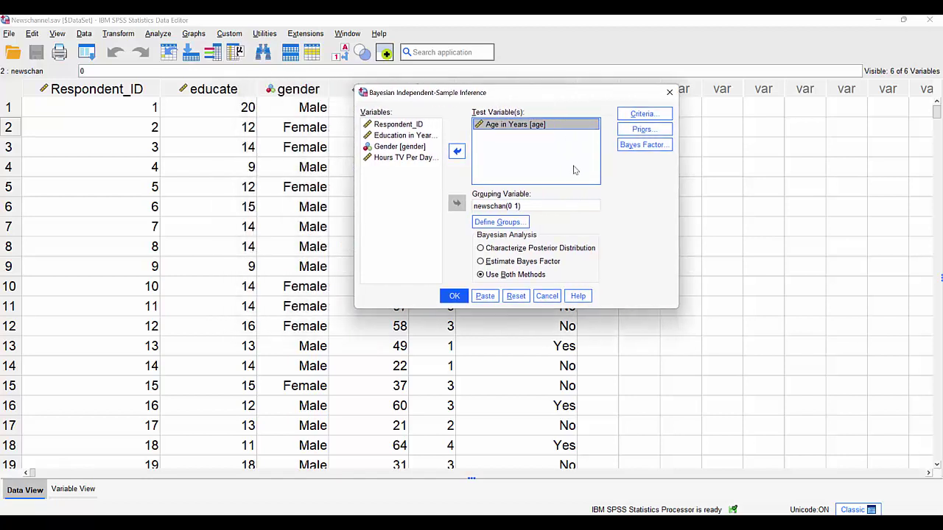
click(453, 296)
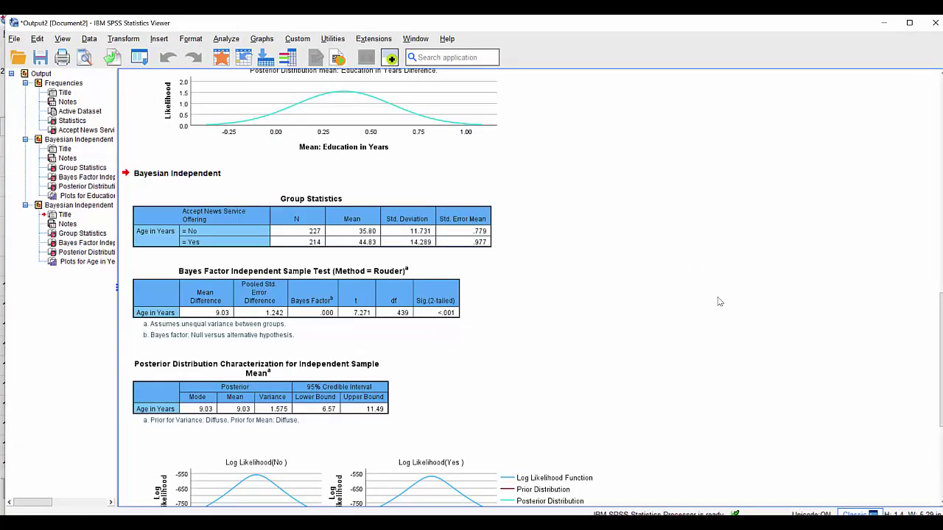
click(417, 300)
click(363, 235)
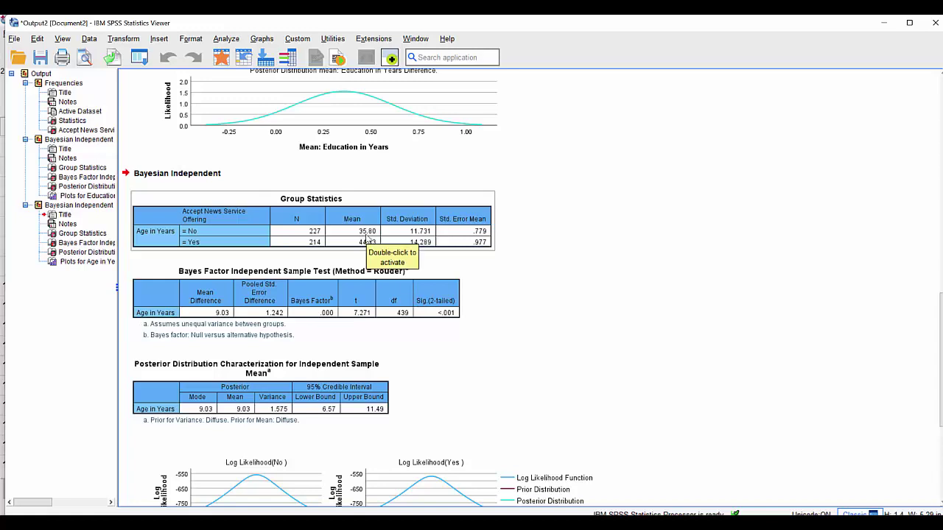
click(648, 260)
click(391, 245)
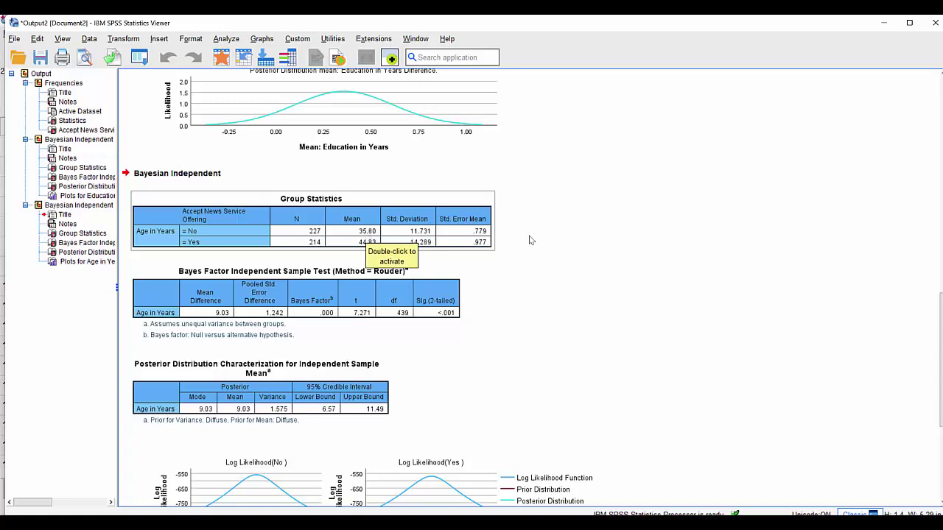
click(764, 237)
click(352, 231)
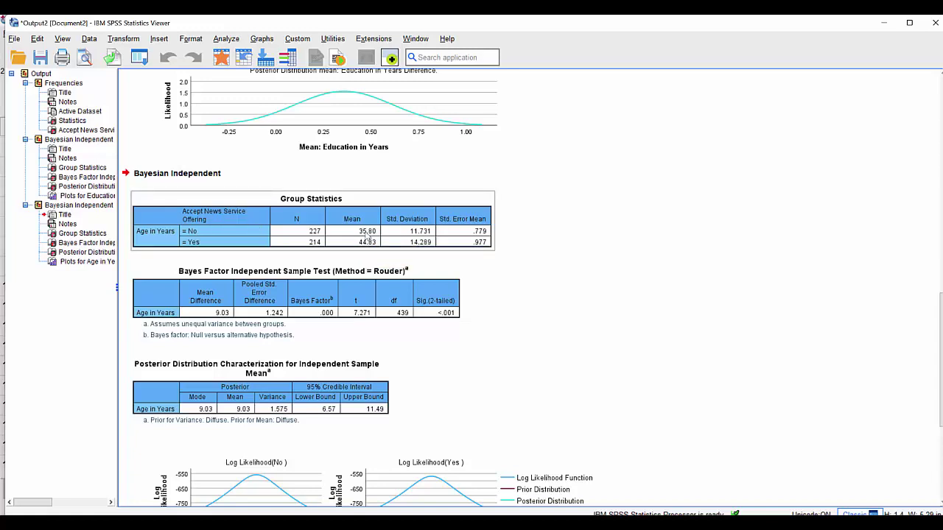
click(391, 259)
click(364, 248)
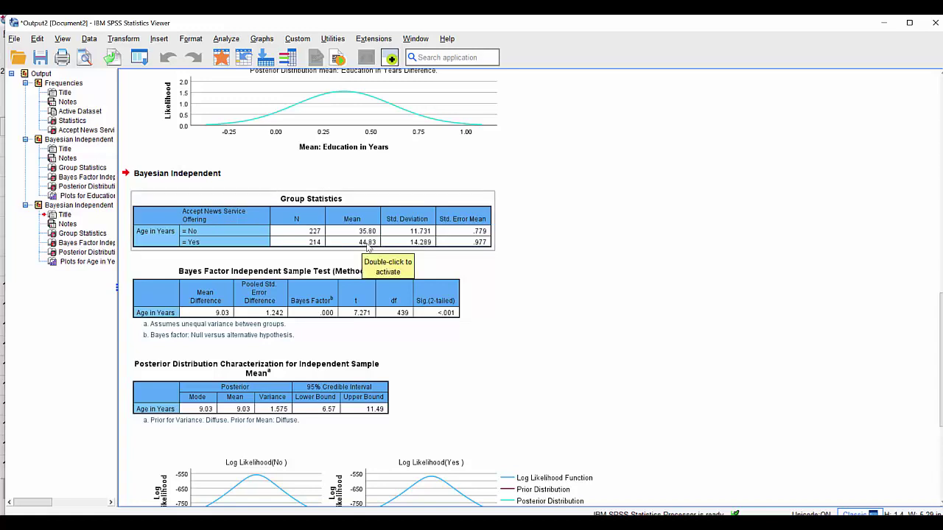
click(680, 244)
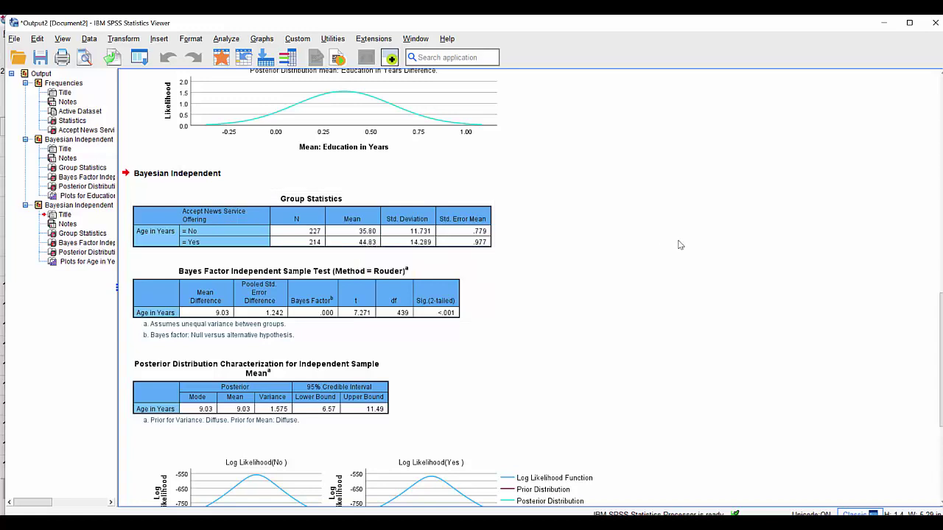
click(215, 318)
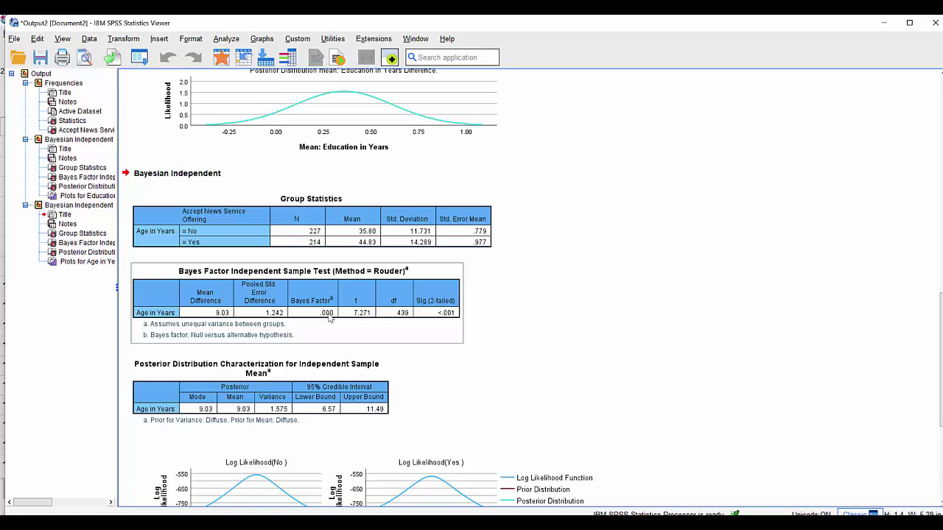
click(327, 317)
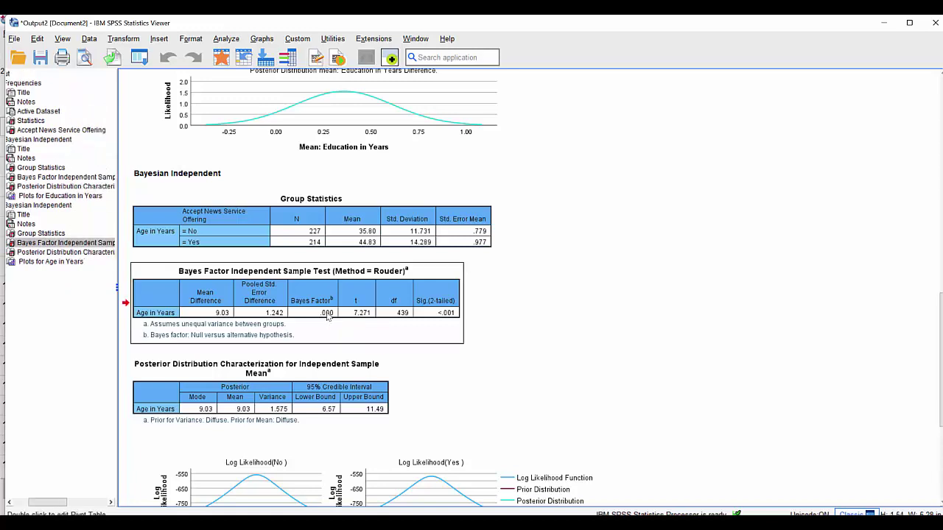
Step: Edit the Bayes Factor table, adding six decimal places so the value reads .00000000027
double_click(328, 315)
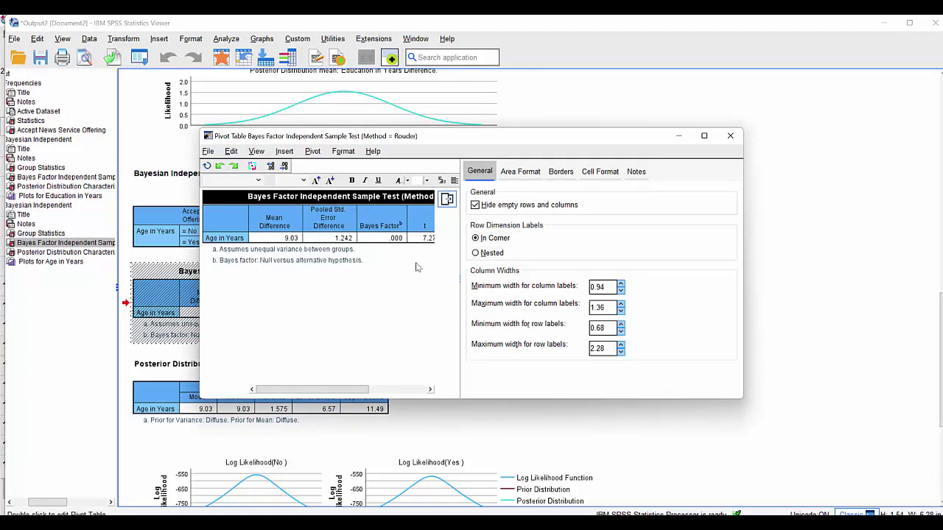
click(447, 199)
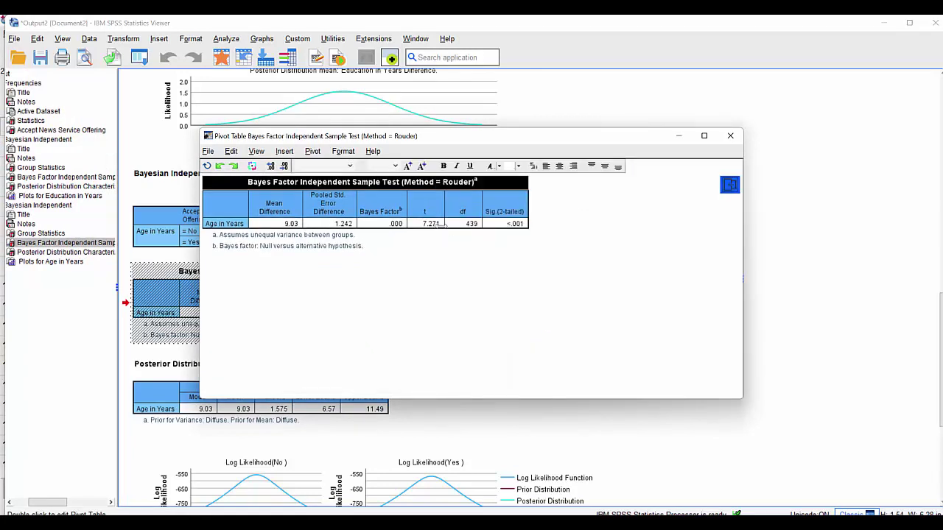
double_click(396, 223)
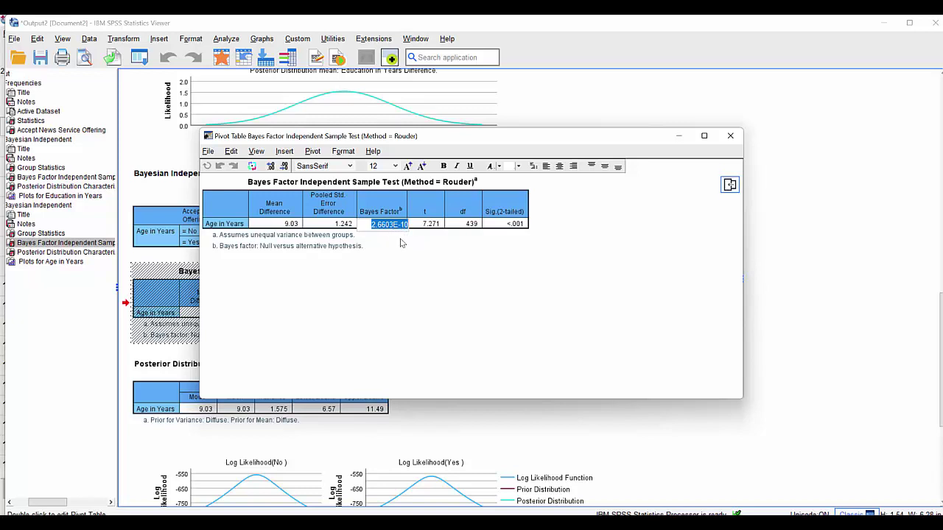
key(Return)
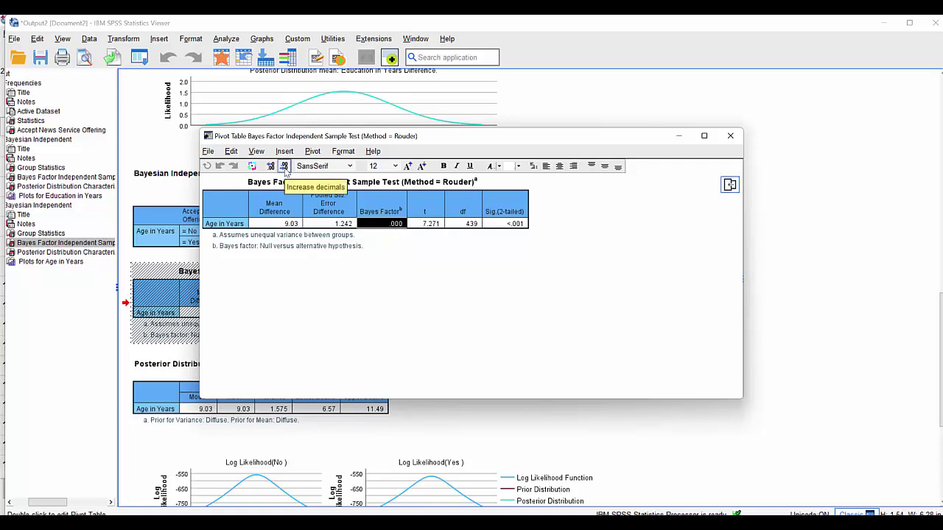
click(285, 166)
click(284, 167)
click(284, 166)
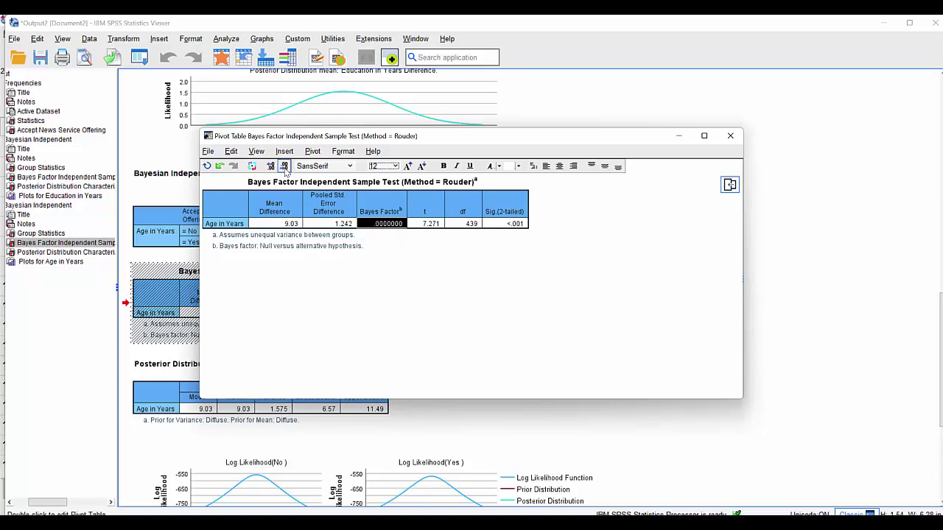
click(284, 166)
click(284, 166)
click(284, 166)
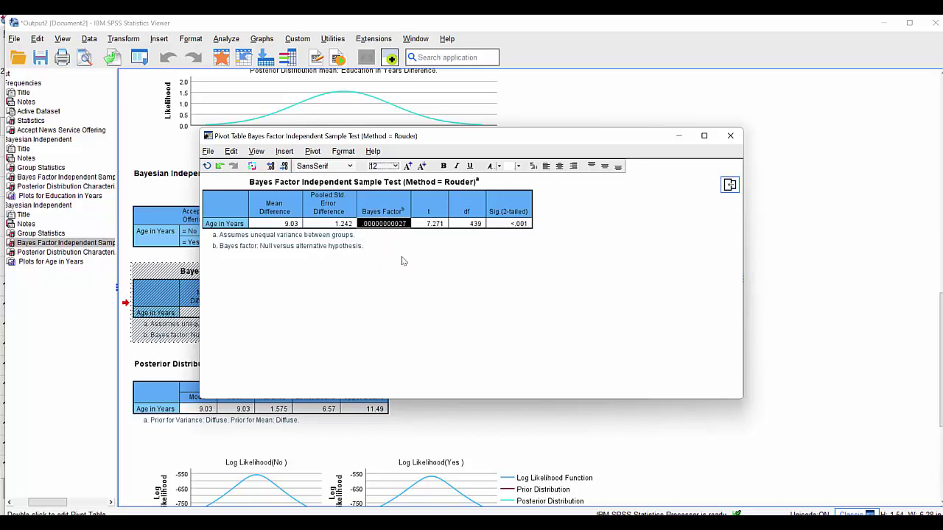
click(731, 140)
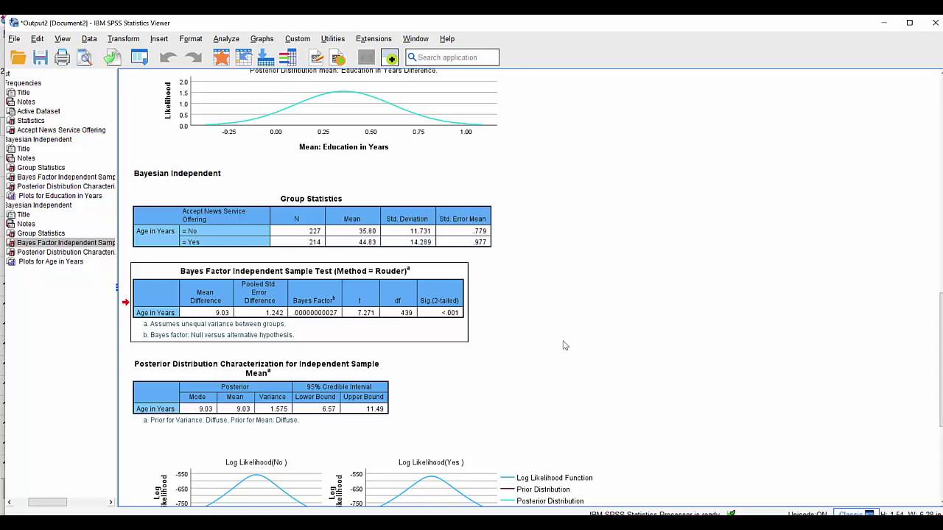
click(459, 332)
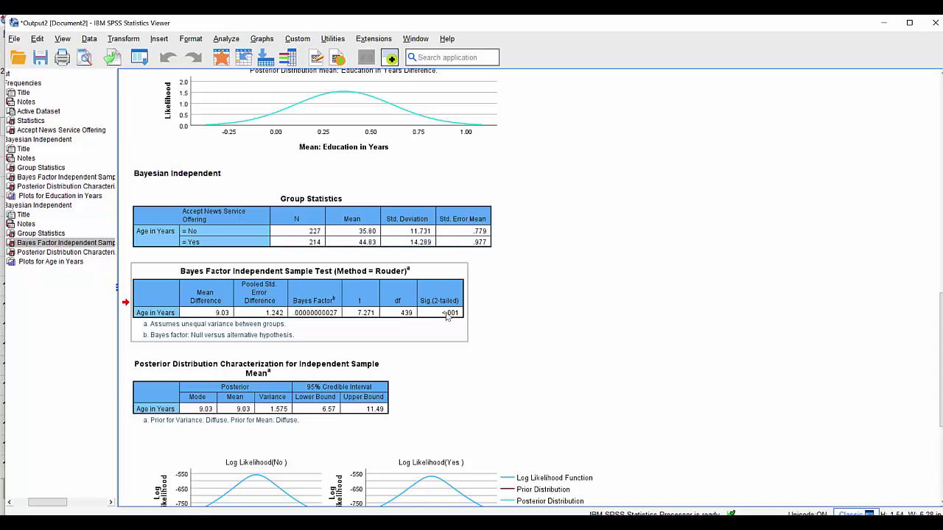
click(557, 333)
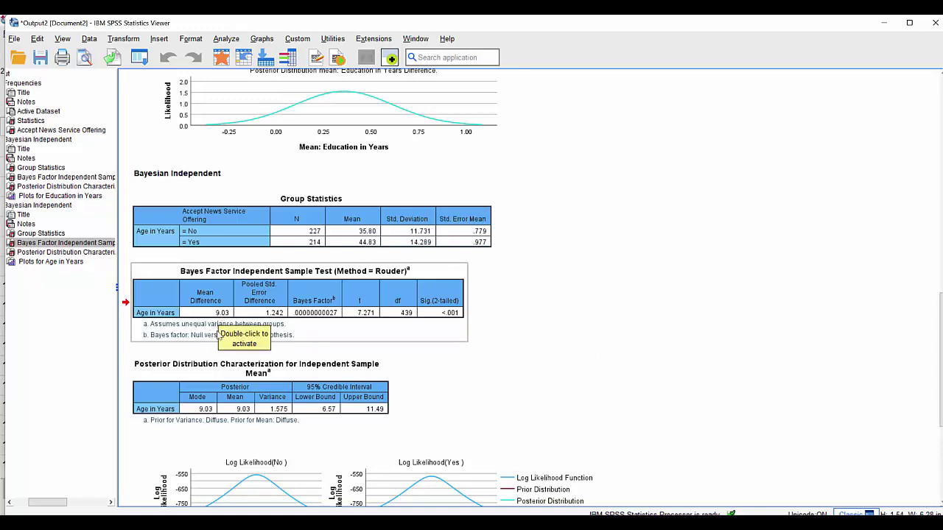
drag(940, 358, 941, 391)
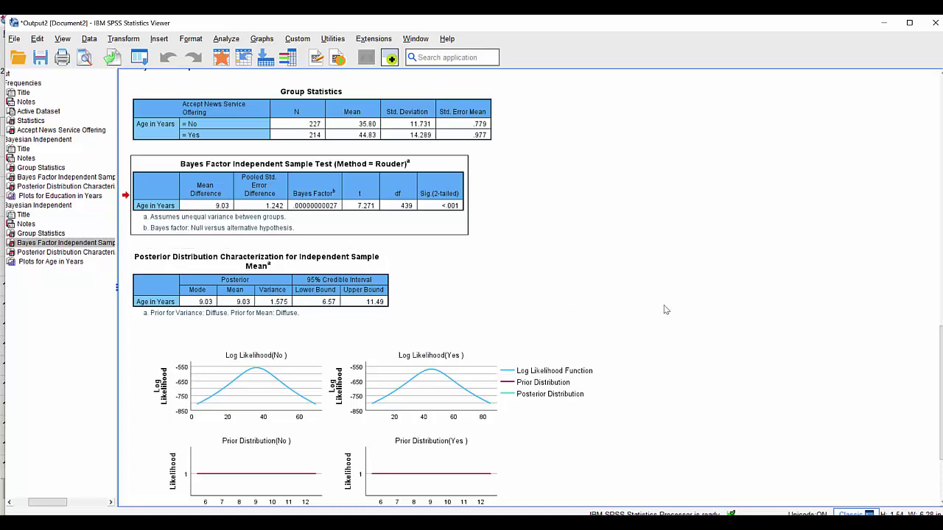
scroll(664, 308, down, 3)
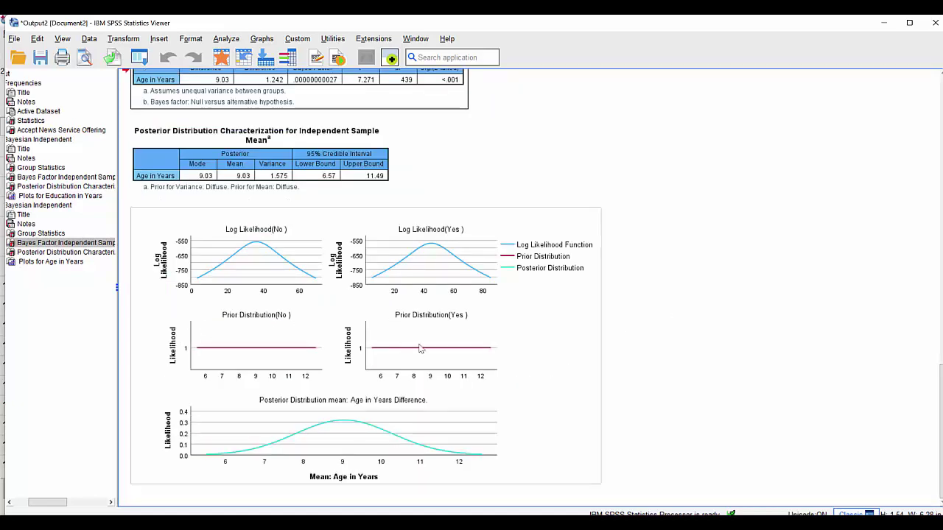